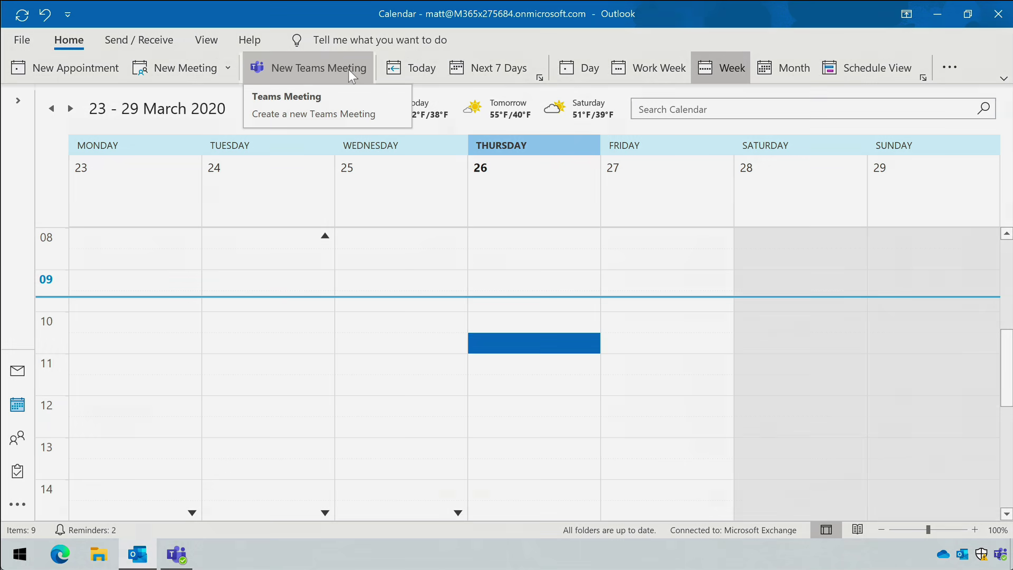
click(348, 68)
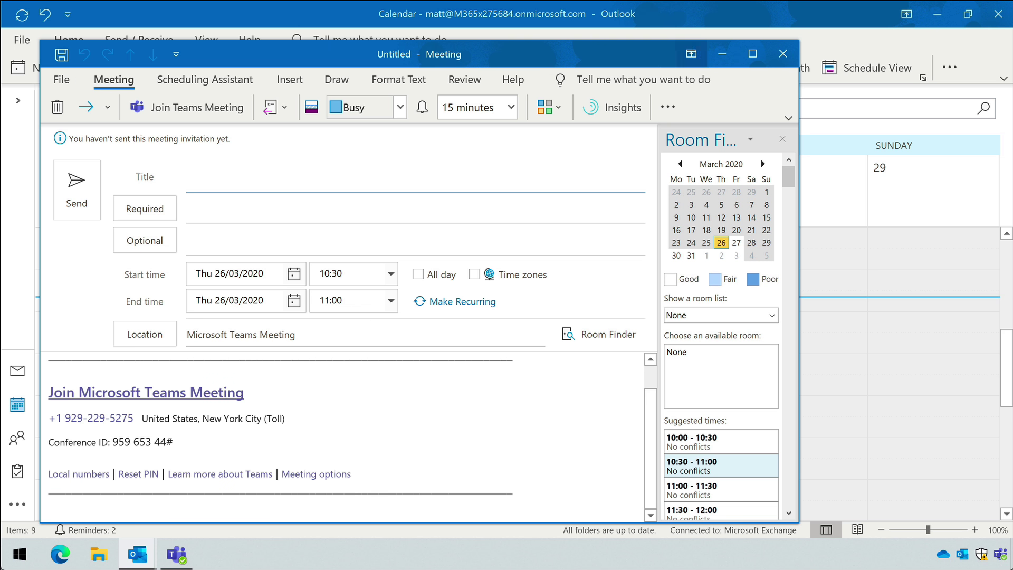
click(783, 54)
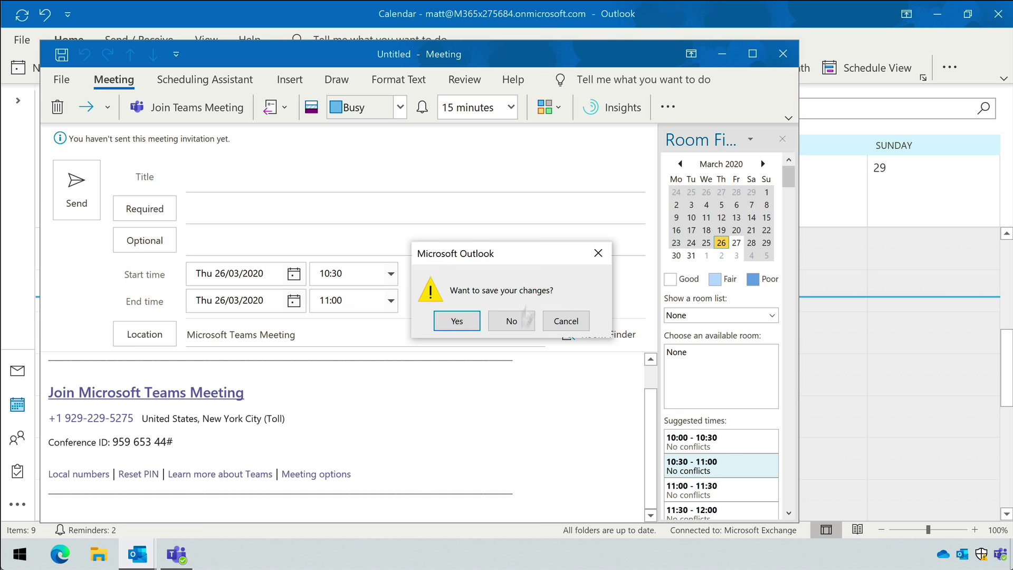
click(512, 319)
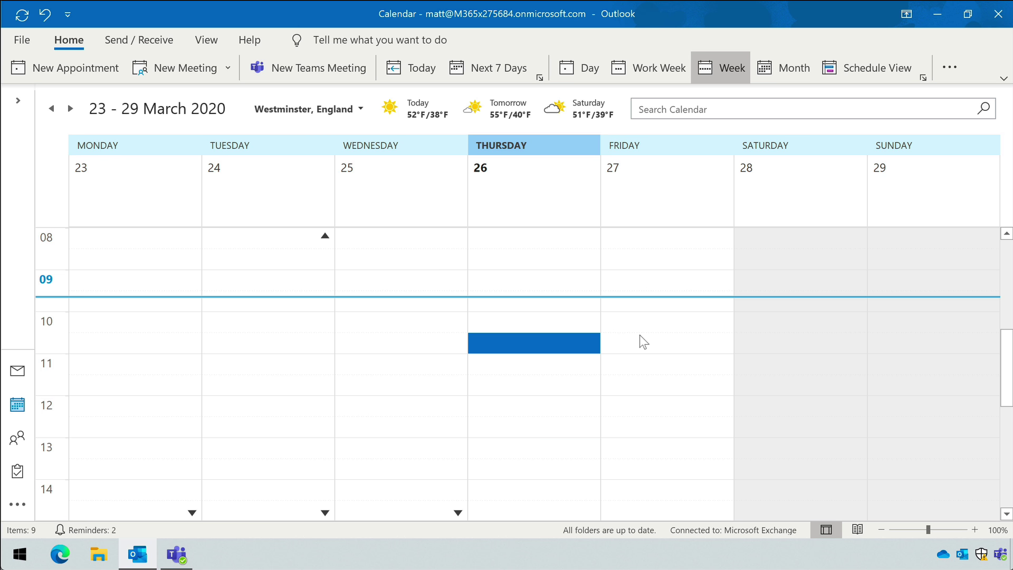
Create an appointment in the Thursday 26 March 10:30 slot, make it a Teams meeting, and title it "Meeting".
click(538, 348)
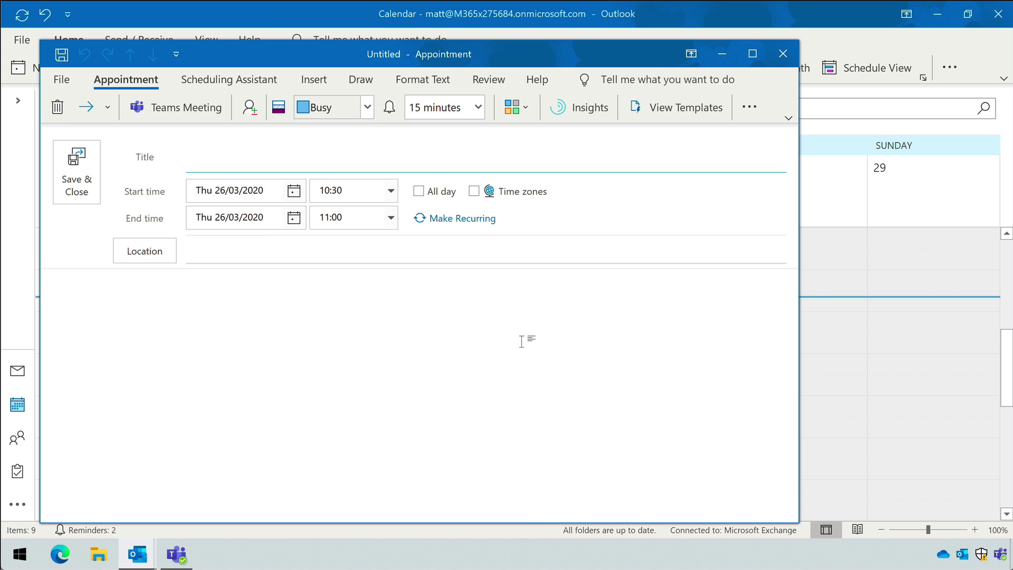
click(196, 106)
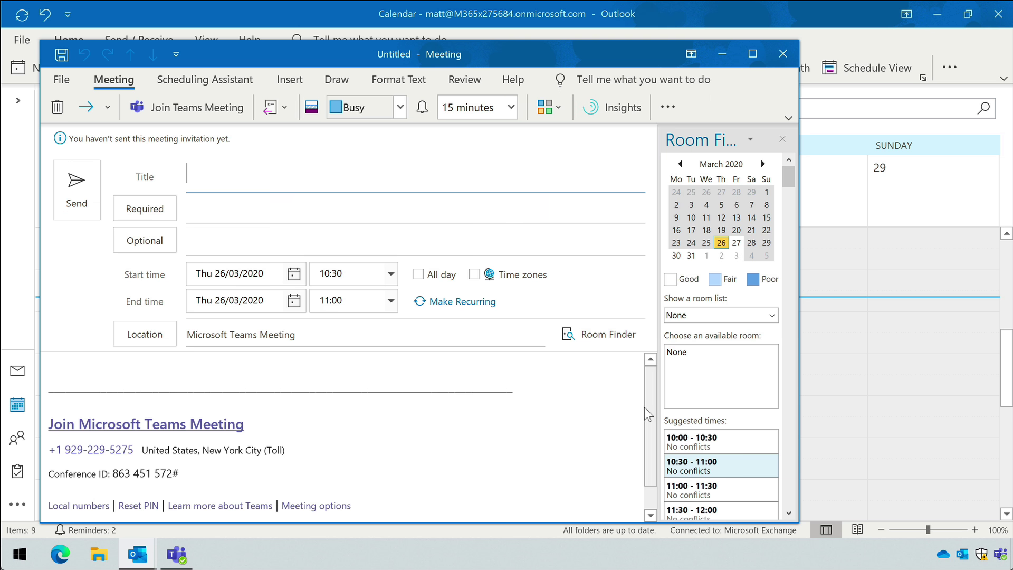
scroll(648, 422, down, 1)
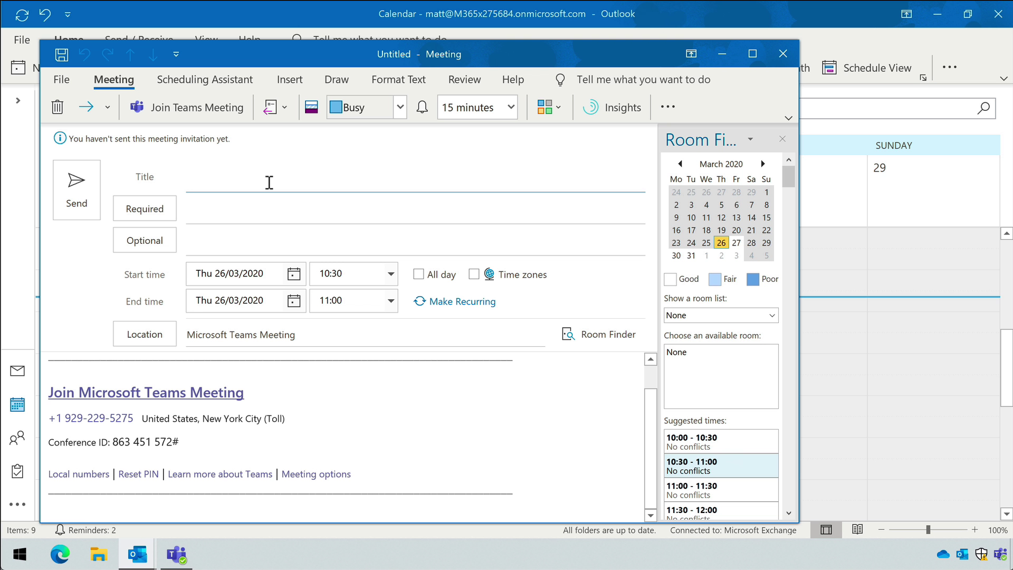
text(Meeting)
Add the two recently contacted people and the Sales and Marketing group as required attendees.
click(223, 209)
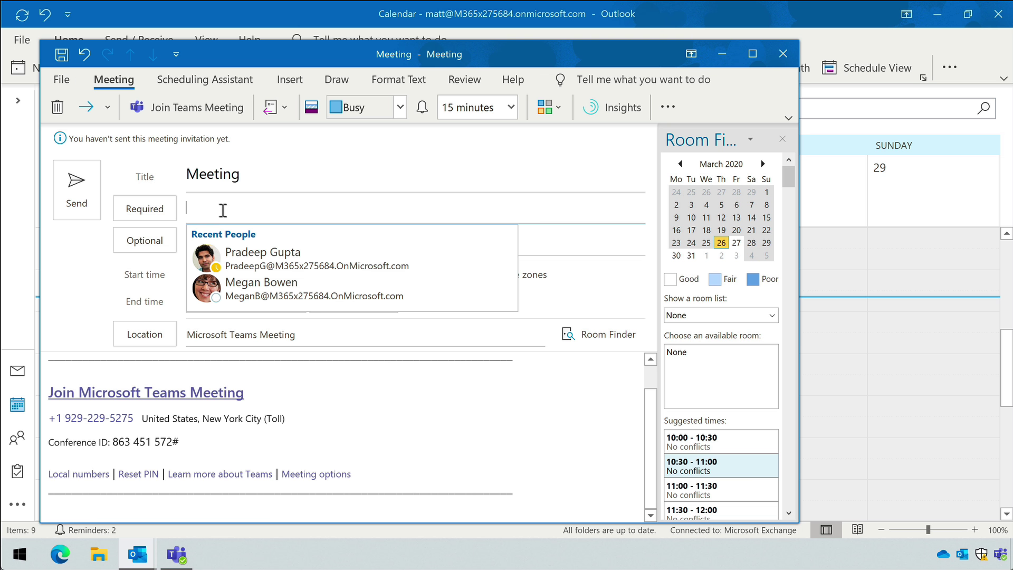
click(269, 258)
click(329, 262)
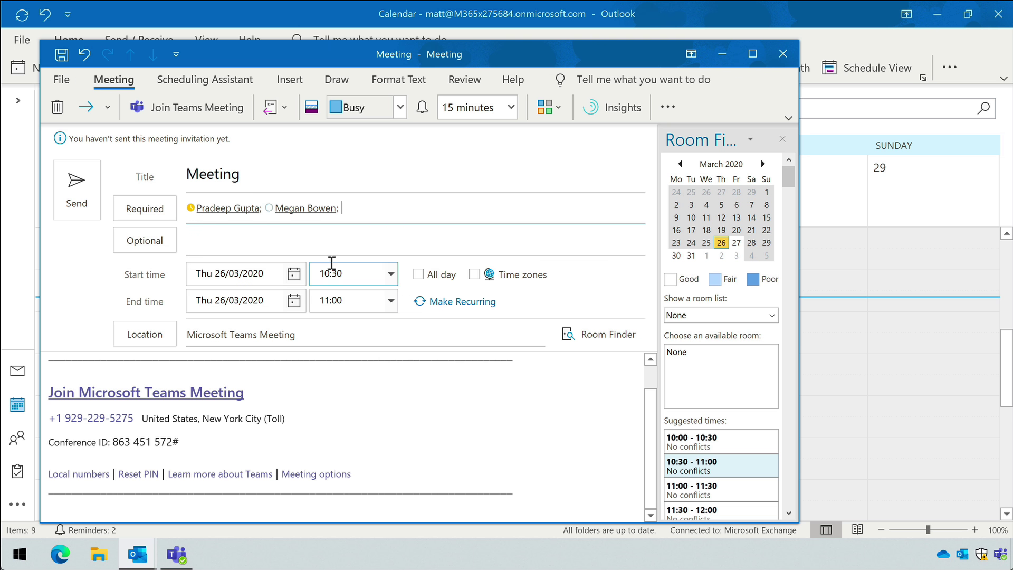
text(sale)
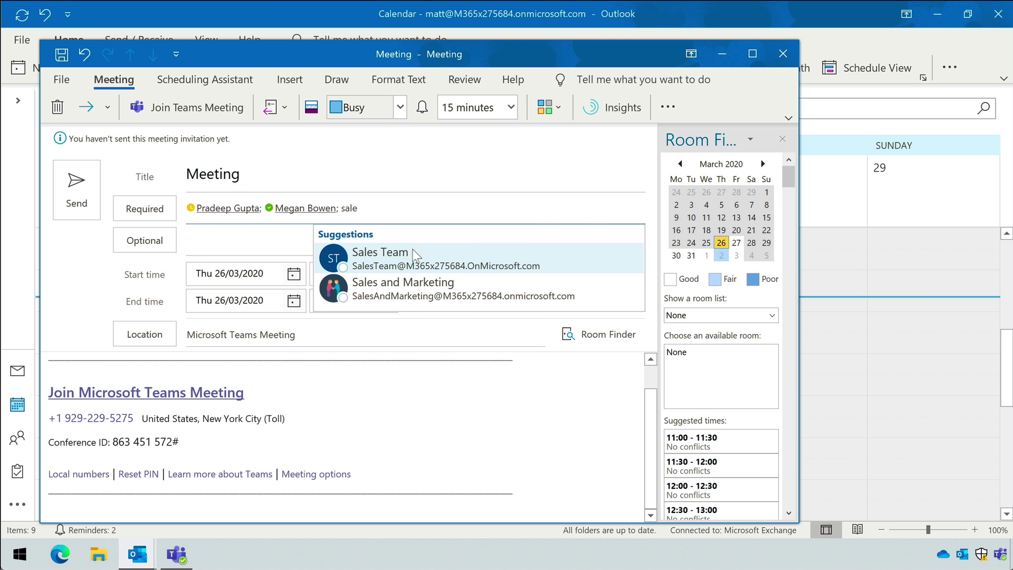
click(415, 293)
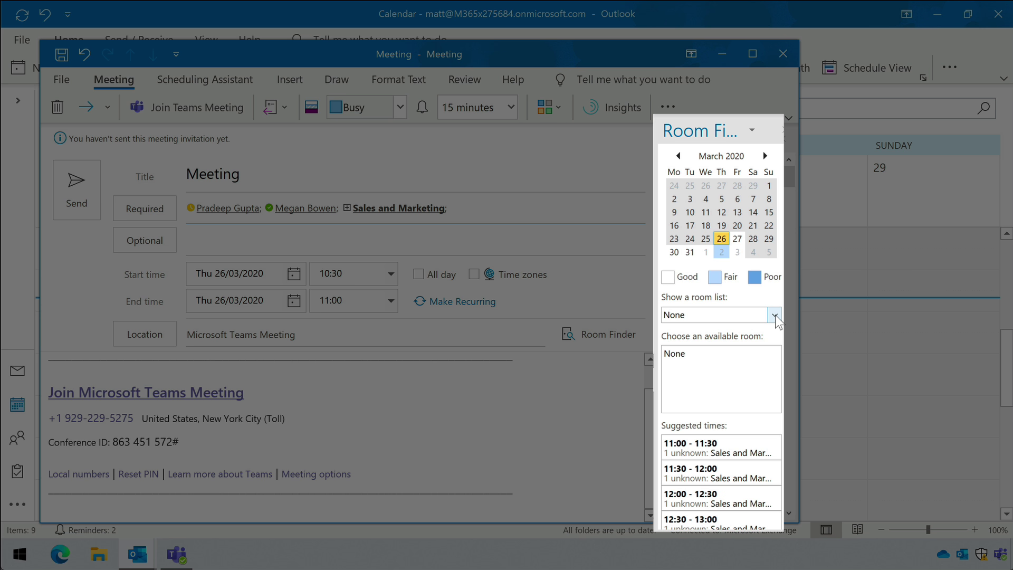
Book Conf Room Adams from the Building 1 Rooms list and accept it as the meeting's new location.
click(774, 314)
click(730, 362)
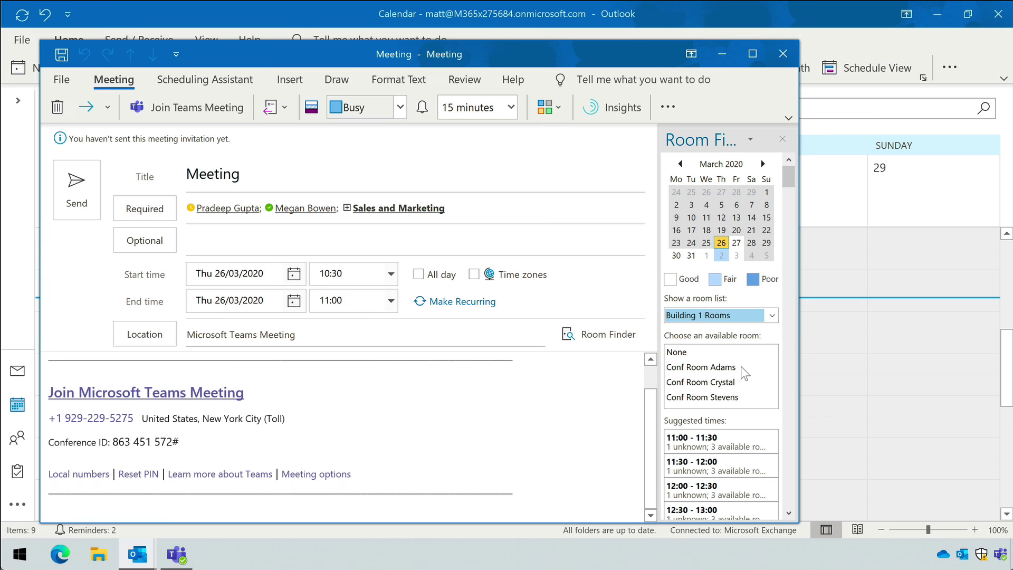
click(743, 367)
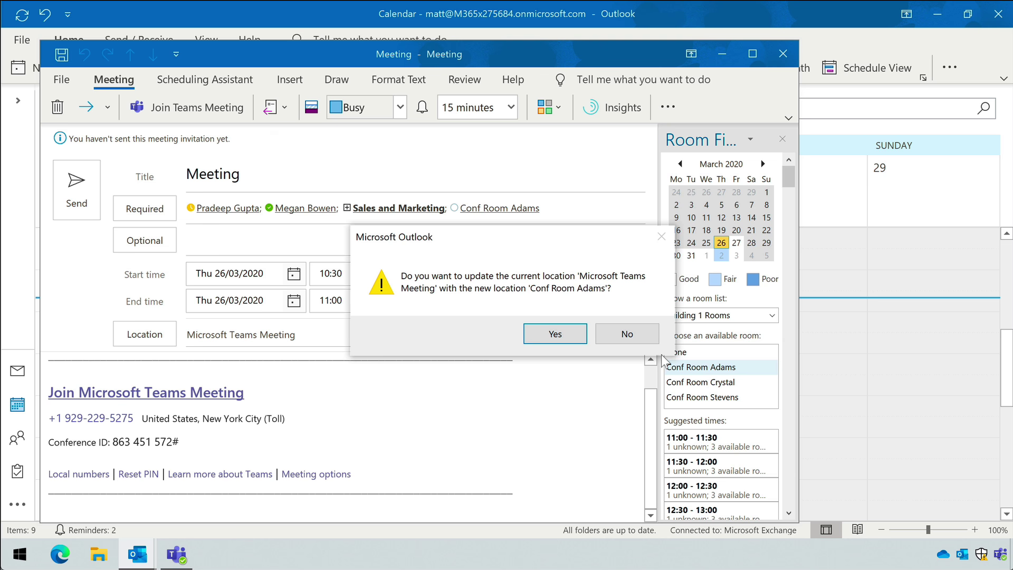
click(578, 334)
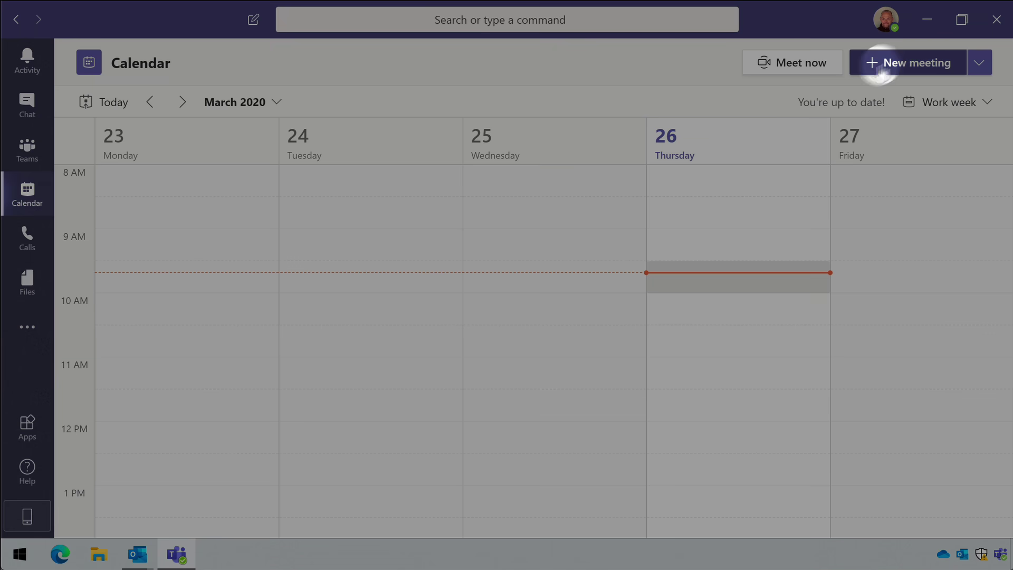
In the Microsoft Teams calendar, create a new meeting titled "Meeting" and add the accountant and the marketing manager as required attendees.
click(926, 63)
text(Meeting)
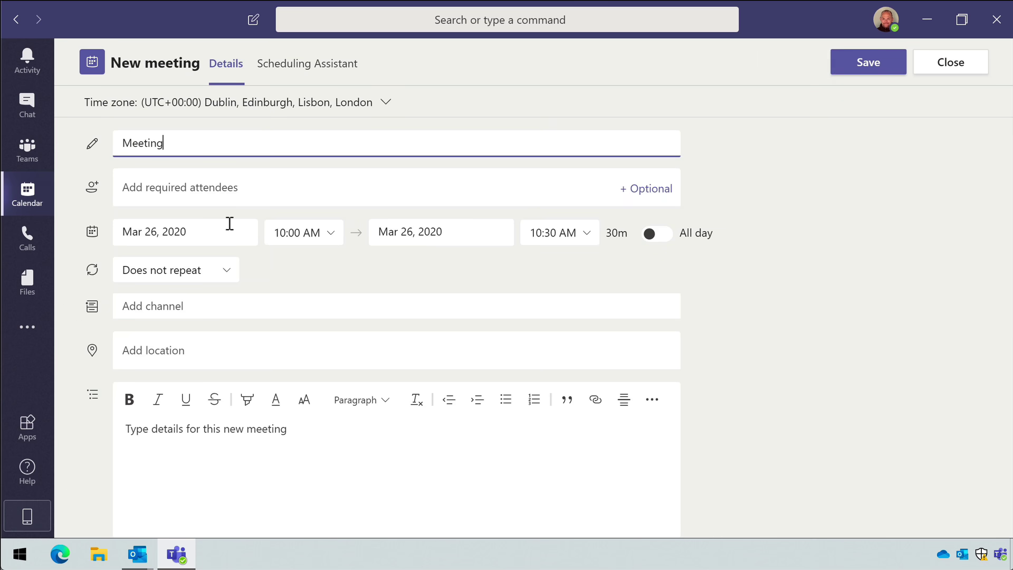
click(201, 184)
text(pra)
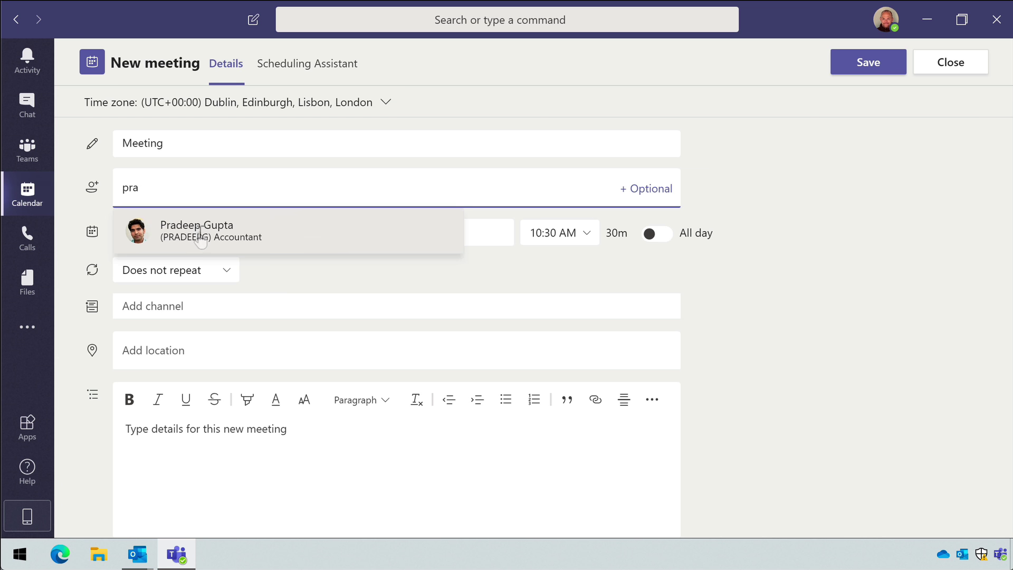
click(201, 236)
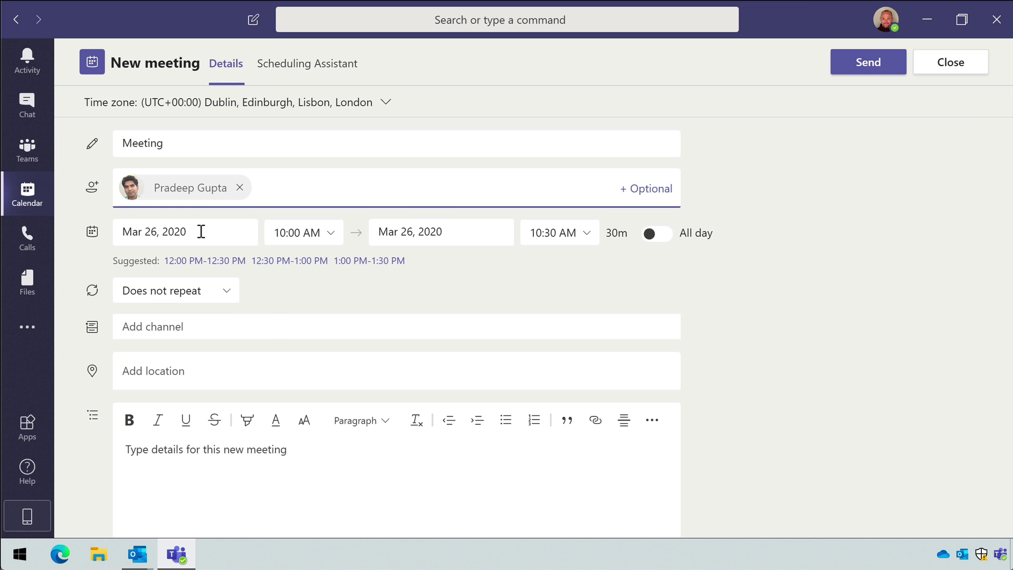
text(mega)
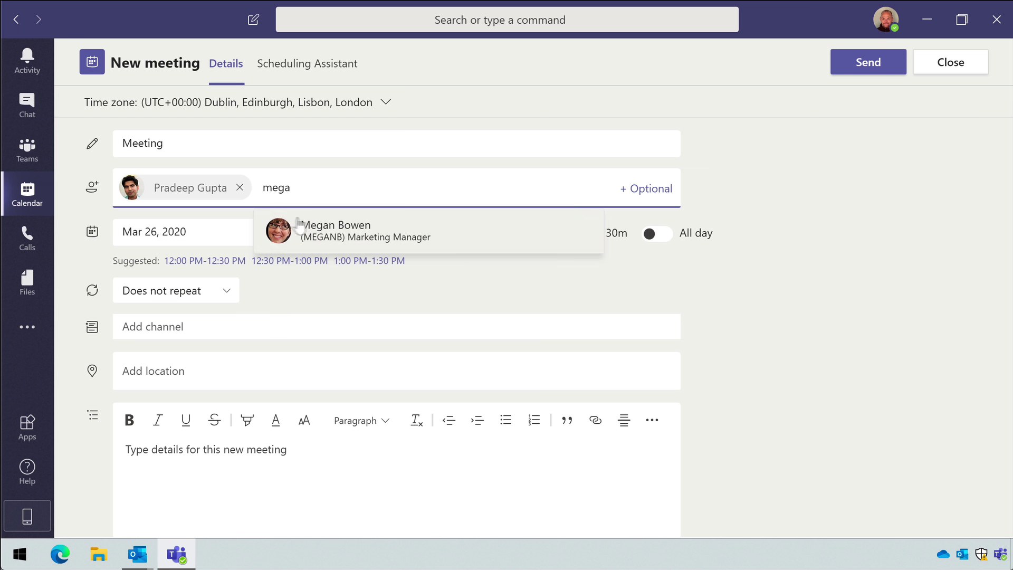
click(307, 228)
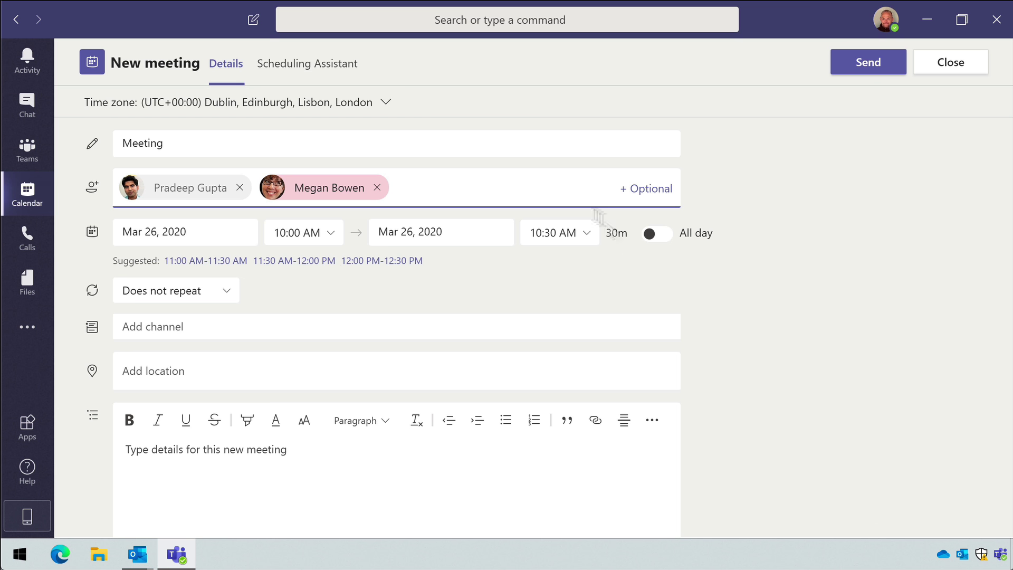
Move the meeting to 11:00–11:30 AM on March 26 with the Scheduling Assistant and send the invitation.
click(297, 66)
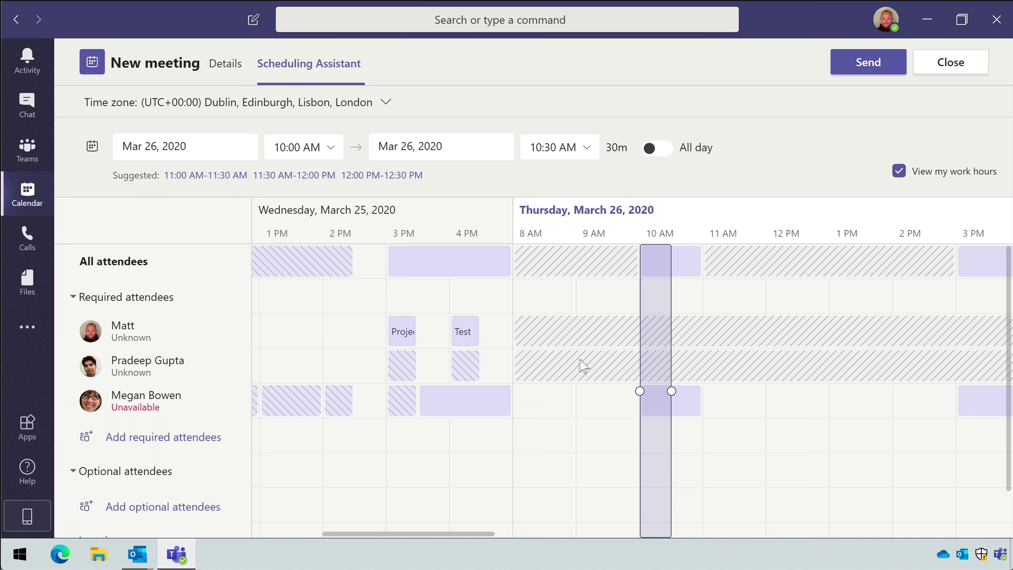
click(719, 407)
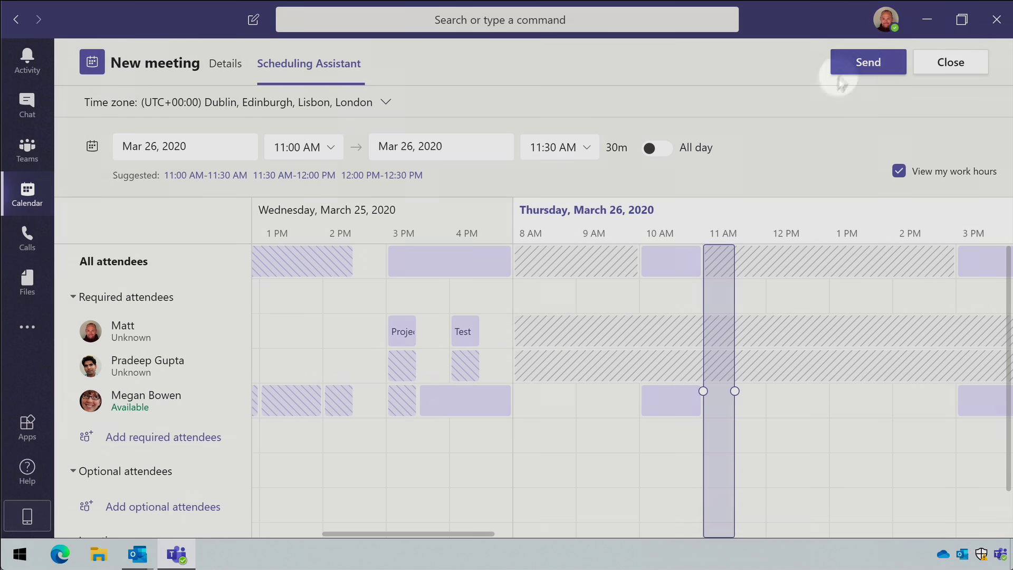
click(856, 66)
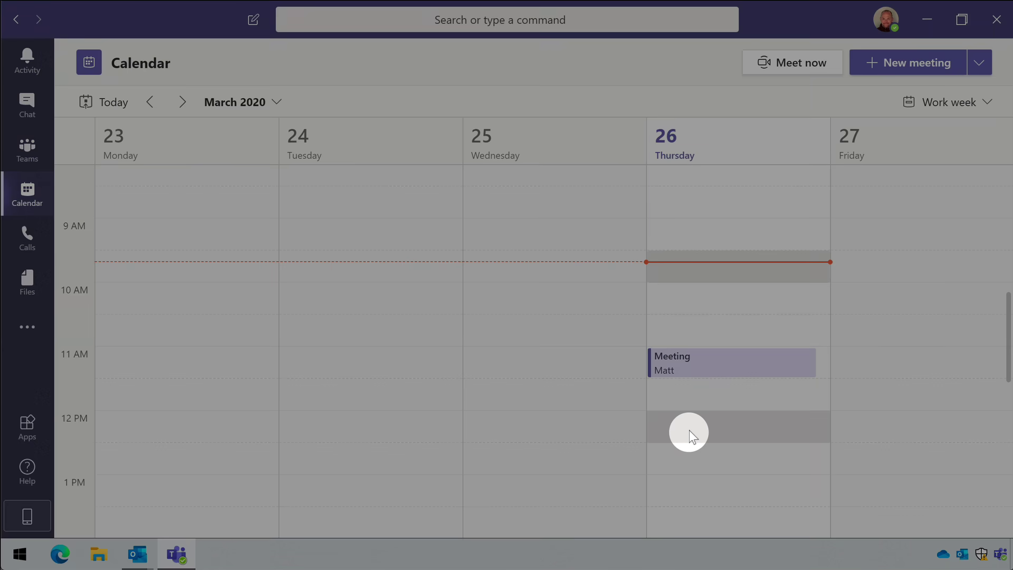
Open the scheduled 11 AM meeting and share Pricing Guidelines.docx from OneDrive in its files, then select it in the file list.
double_click(758, 369)
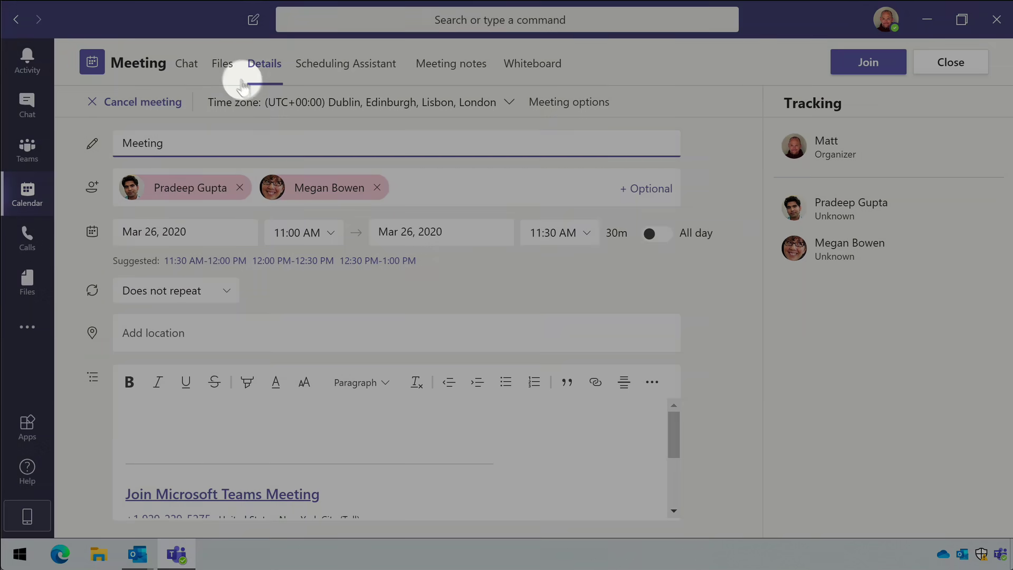
click(225, 65)
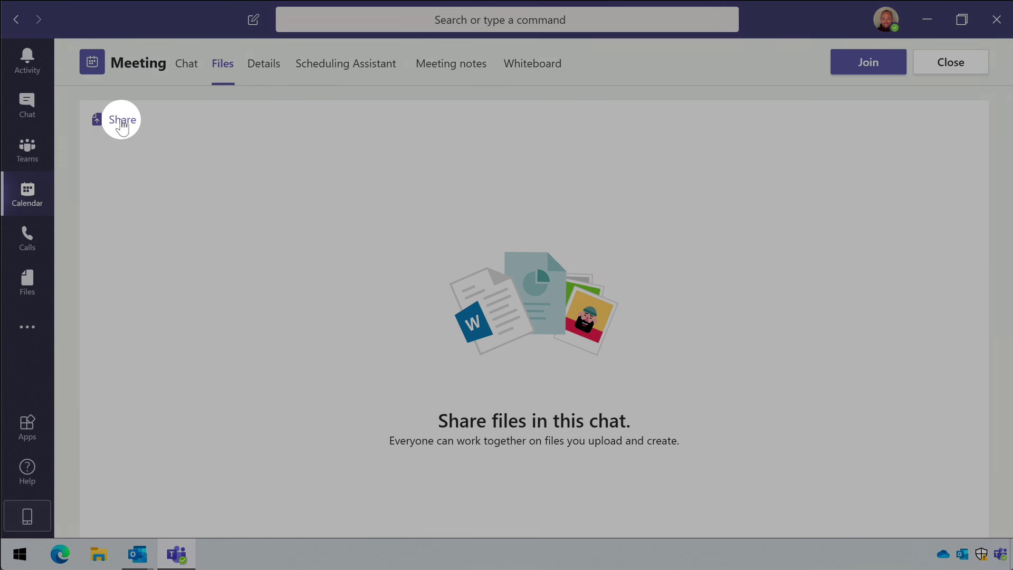
click(117, 121)
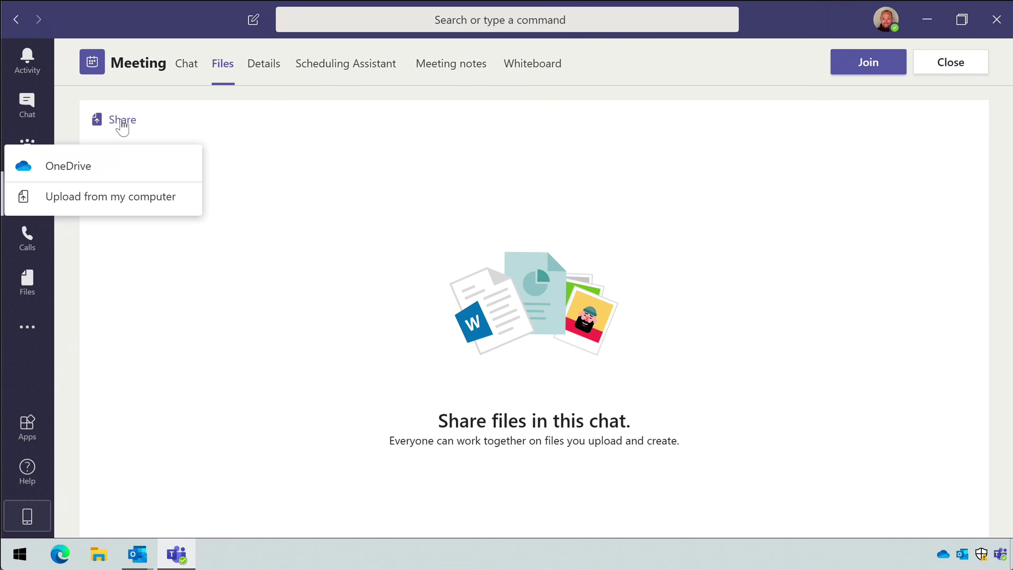
click(127, 172)
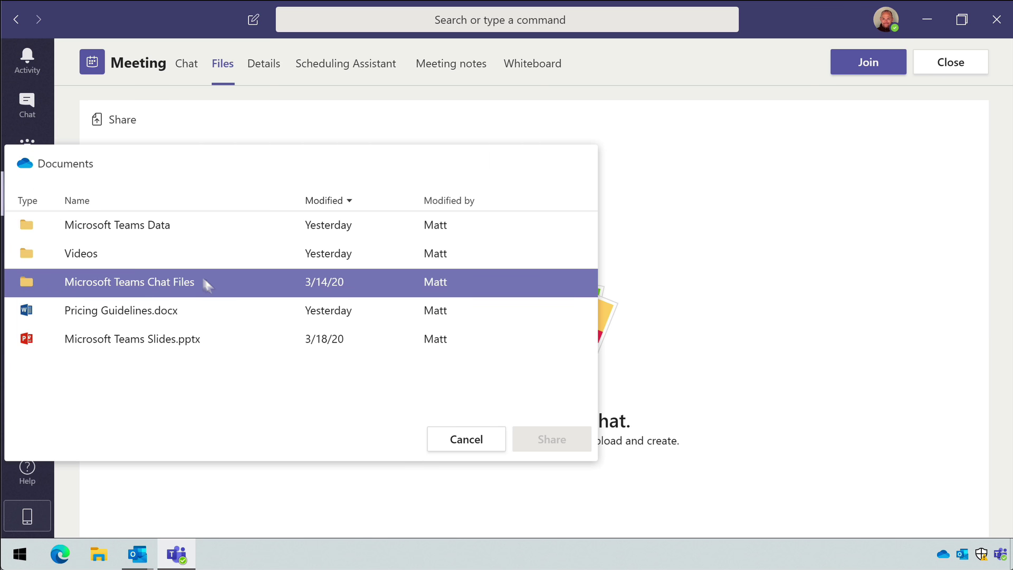
click(243, 311)
click(568, 442)
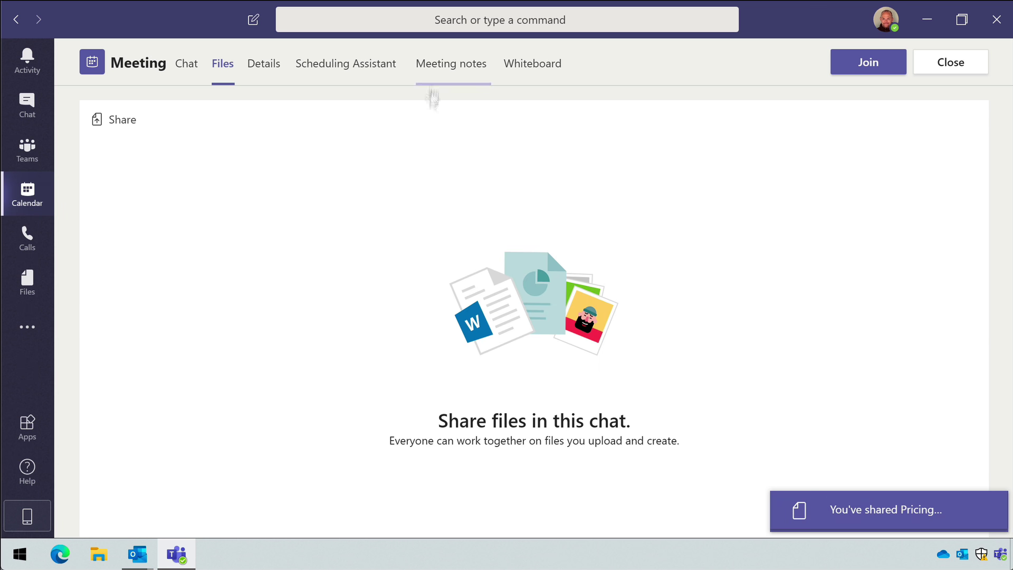
click(224, 64)
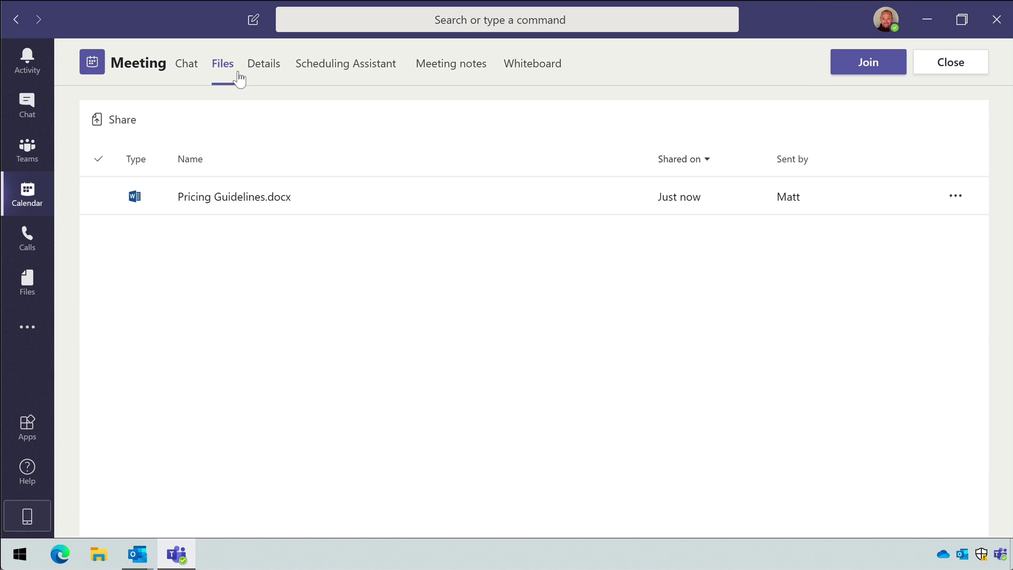
click(346, 207)
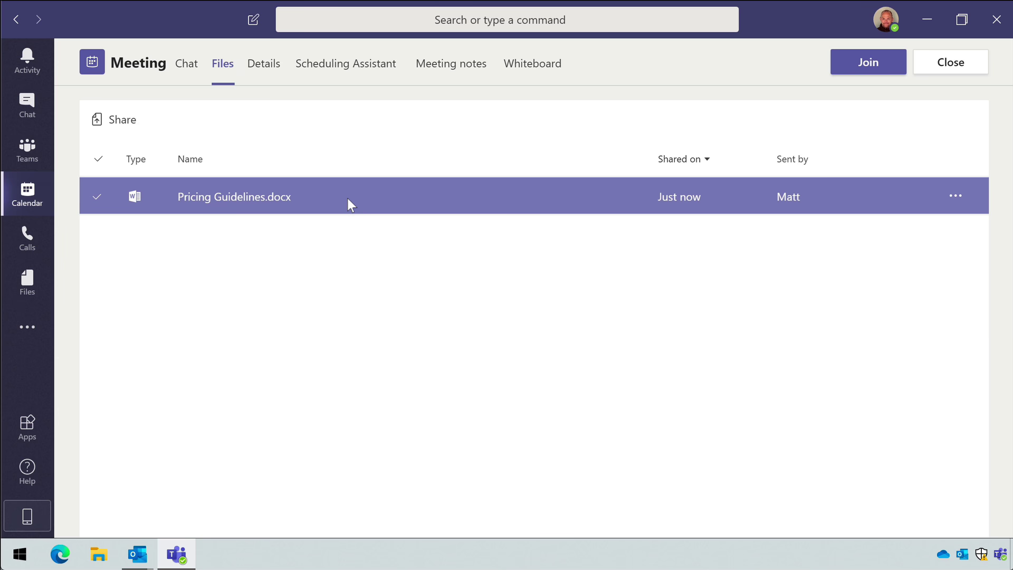
Start a shared notes page for the meeting.
click(430, 55)
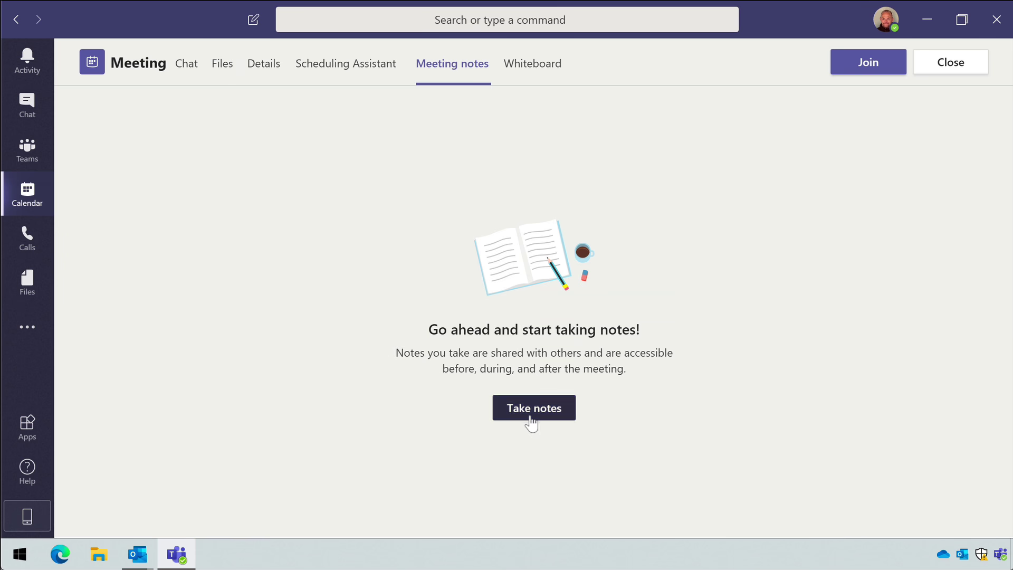
click(531, 419)
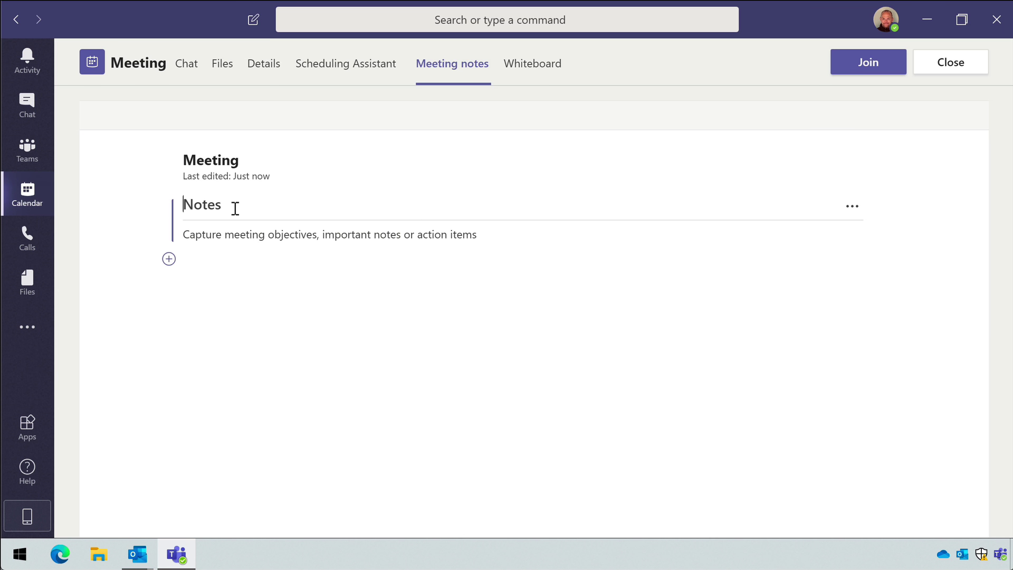
Join the meeting with the microphone turned off.
click(880, 69)
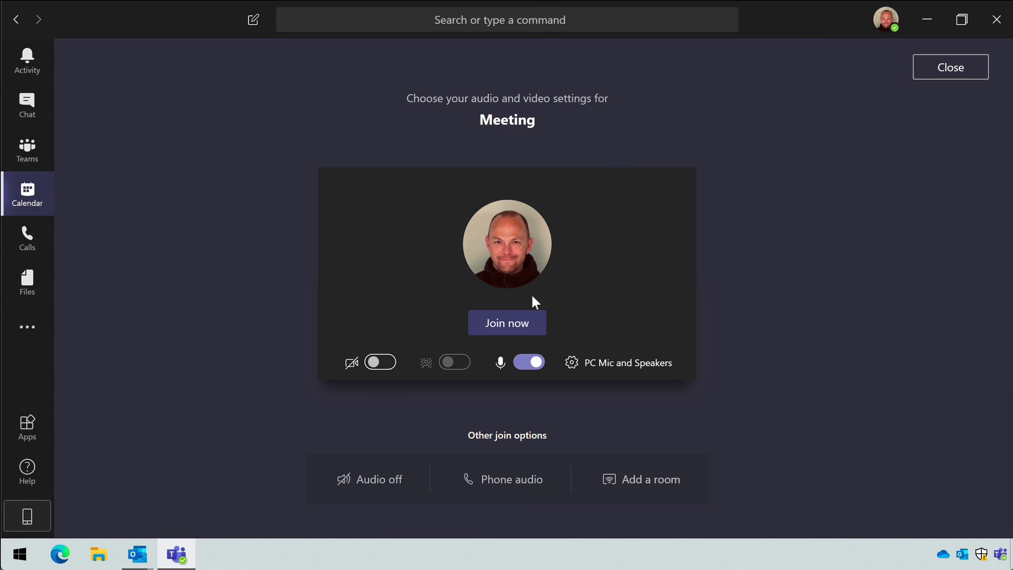
click(529, 362)
click(515, 329)
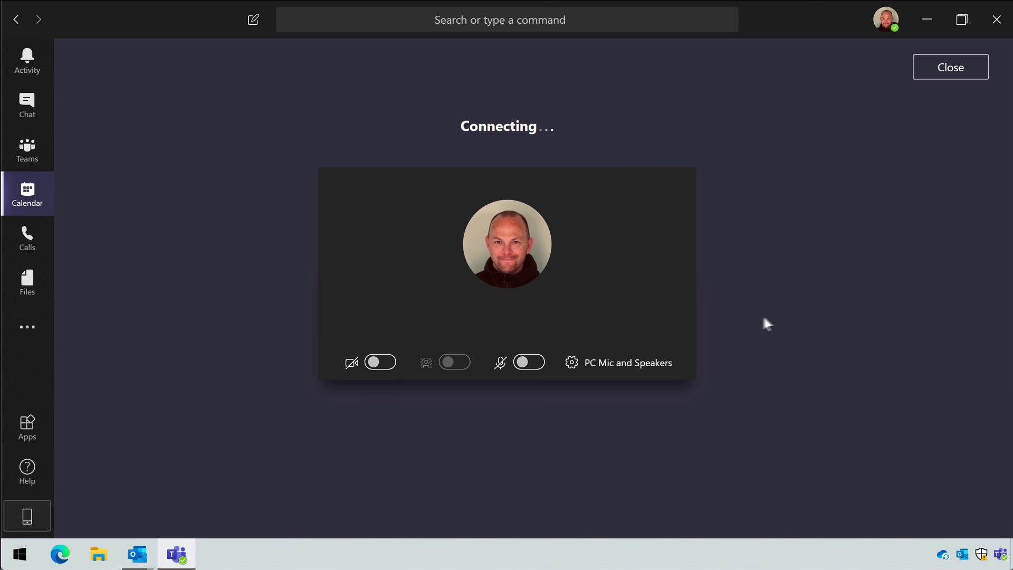